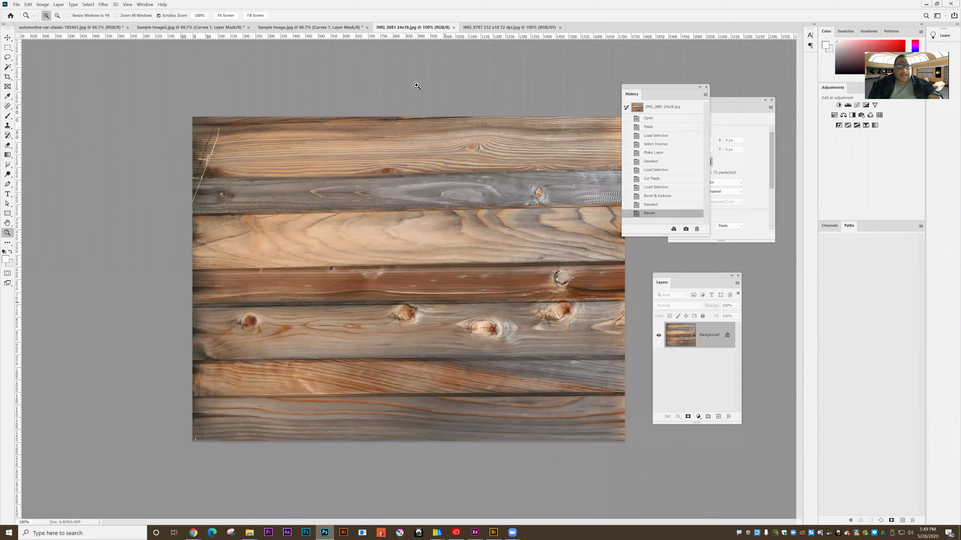
# Switch to the IMG_8787 truck photo and select the whole canvas.
pyautogui.click(490, 28)
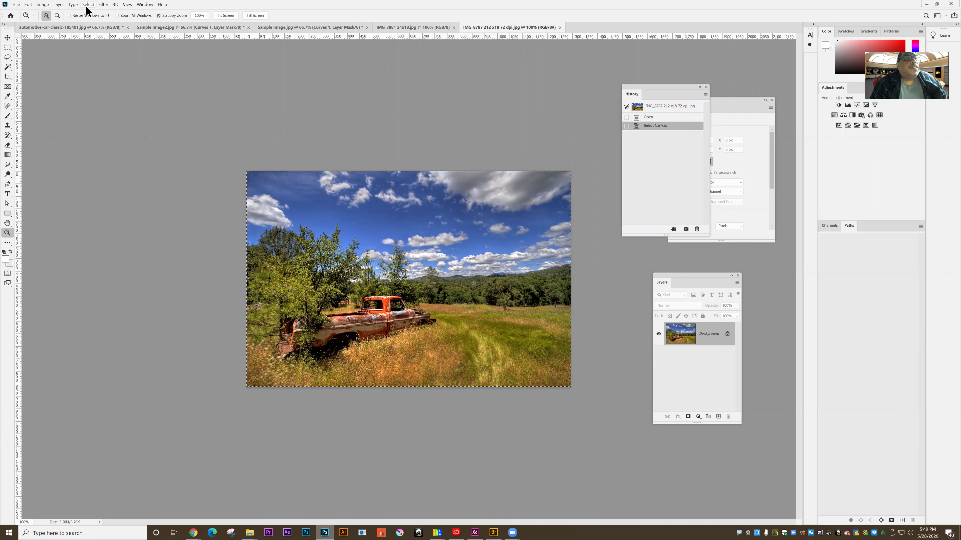
# Copy the IMG_8787 truck photo and paste it into IMG_3881 as Layer 1 over the planks.
pyautogui.click(29, 5)
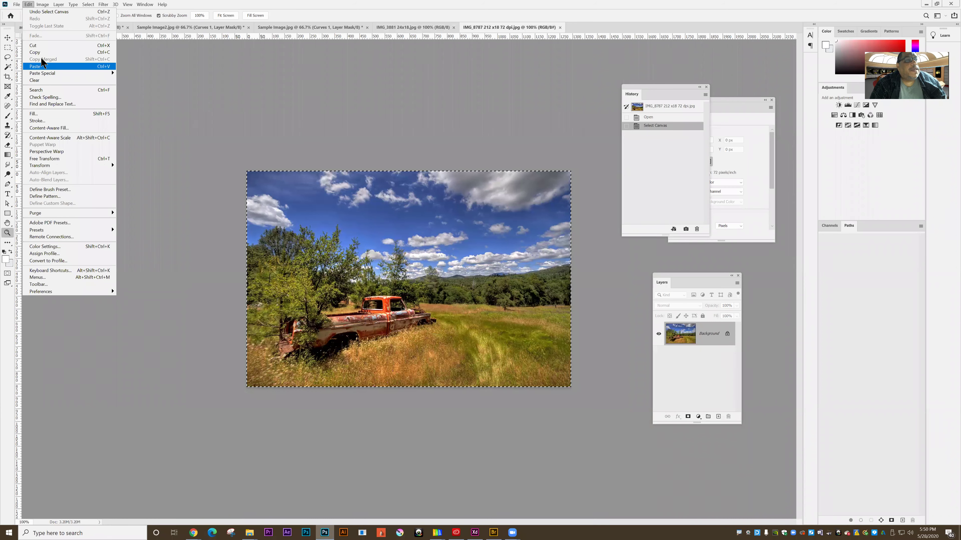
pyautogui.press('Escape')
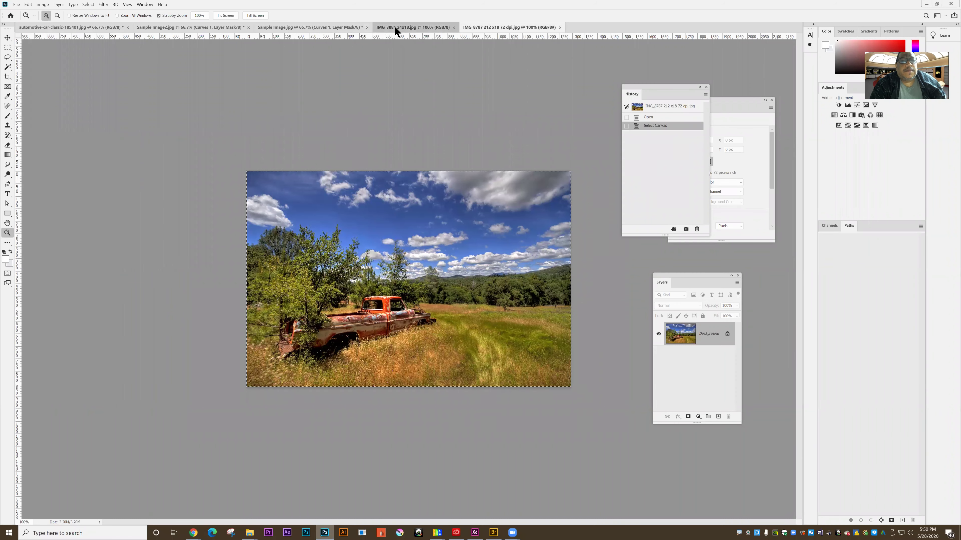
pyautogui.click(396, 30)
pyautogui.click(29, 5)
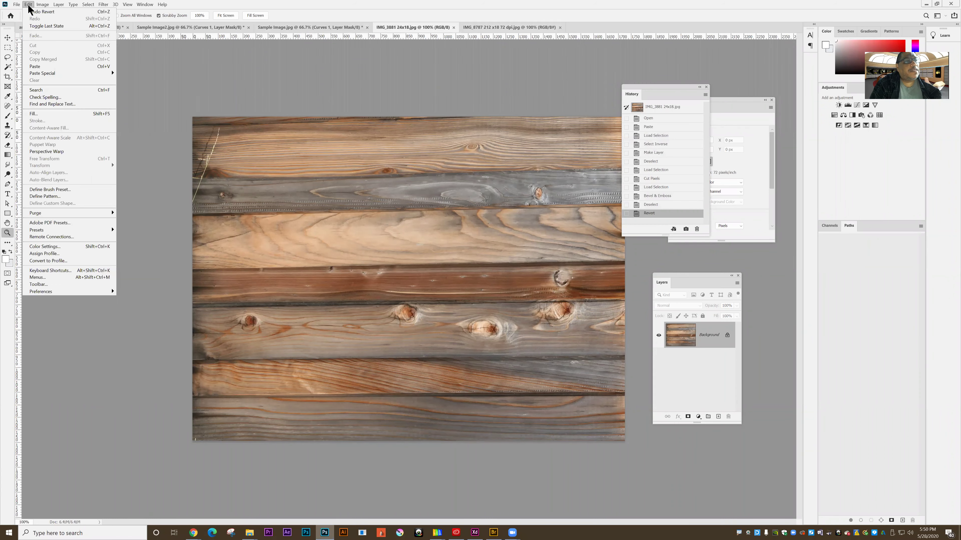
pyautogui.click(42, 67)
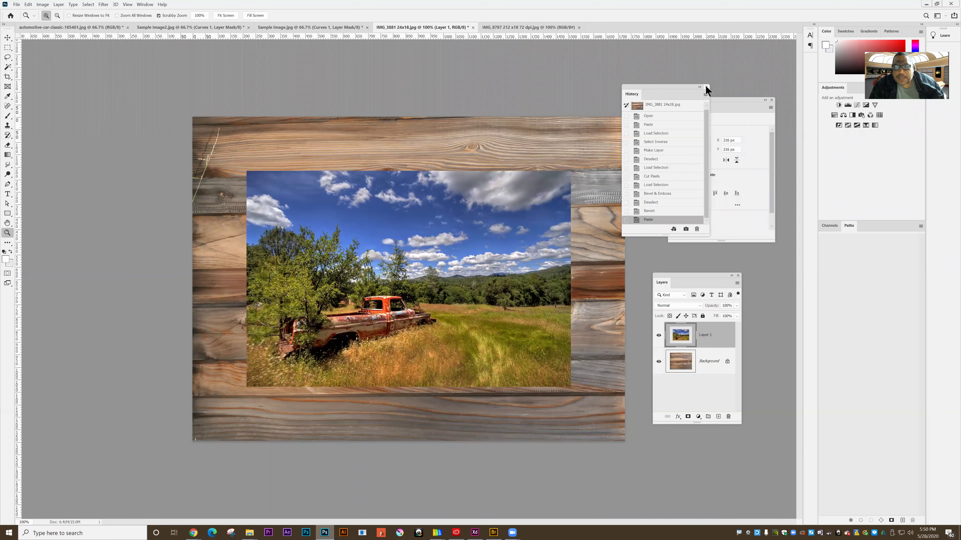
pyautogui.click(660, 328)
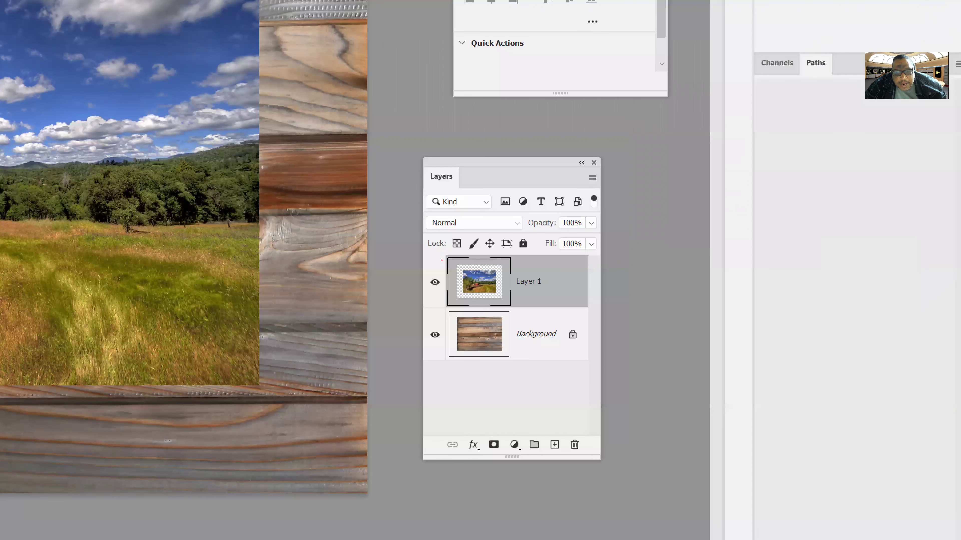
# Load Layer 1's pixels as a selection around the pasted truck photo.
pyautogui.moveTo(452, 274); pyautogui.dragTo(509, 311)
pyautogui.moveTo(508, 255); pyautogui.dragTo(464, 303)
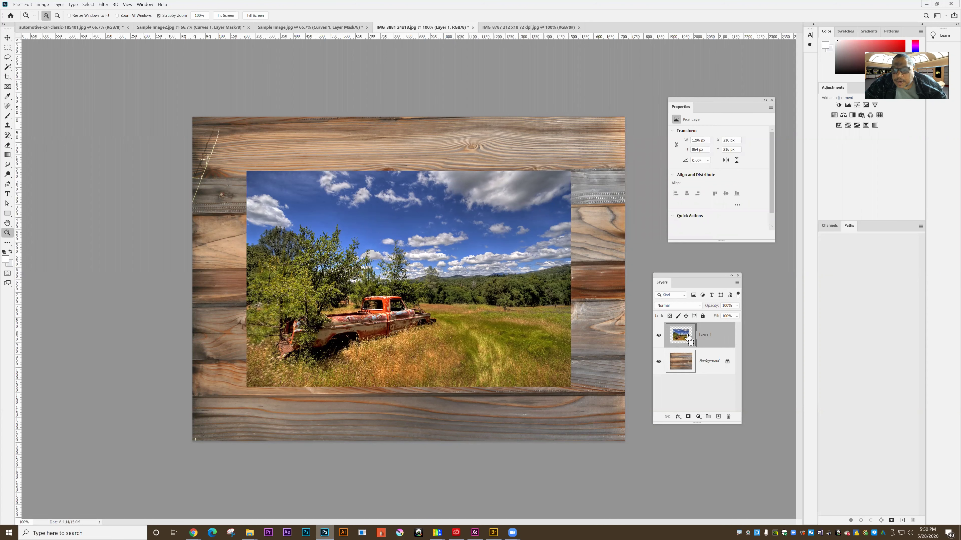
pyautogui.keyDown('ctrl'); pyautogui.click(687, 336); pyautogui.keyUp('ctrl')
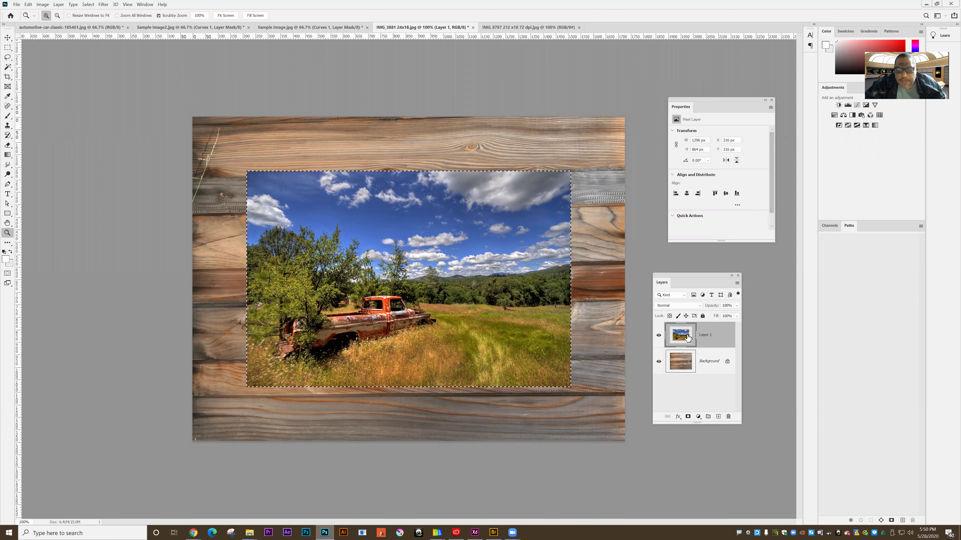
# Unlock the Background as Layer 0, hide Layer 1, delete the selected wood, then deselect.
pyautogui.click(728, 363)
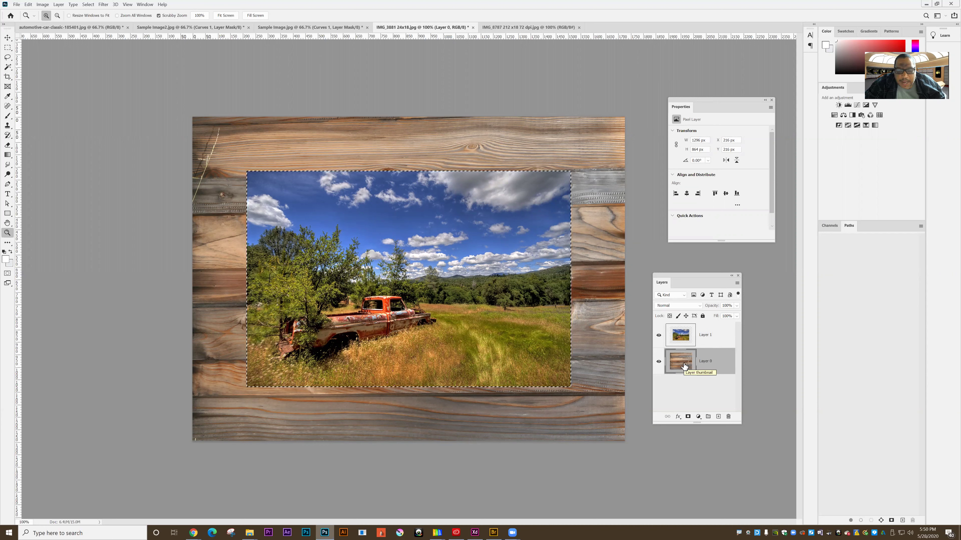
pyautogui.click(658, 335)
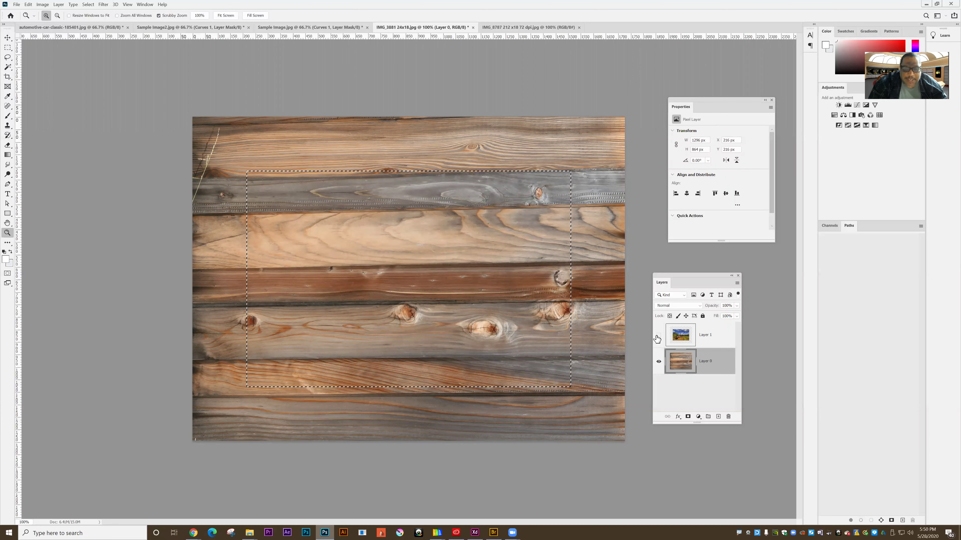
pyautogui.press('Delete')
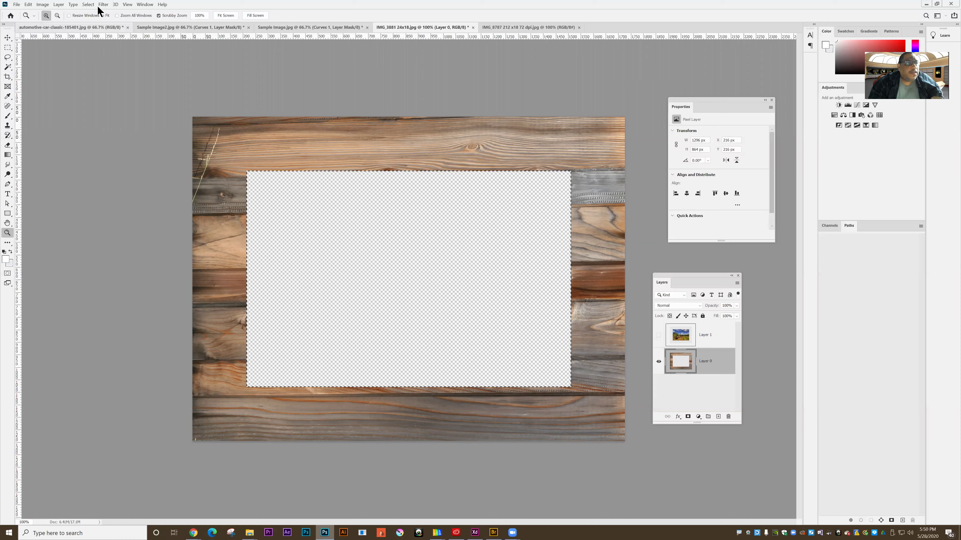
pyautogui.click(89, 4)
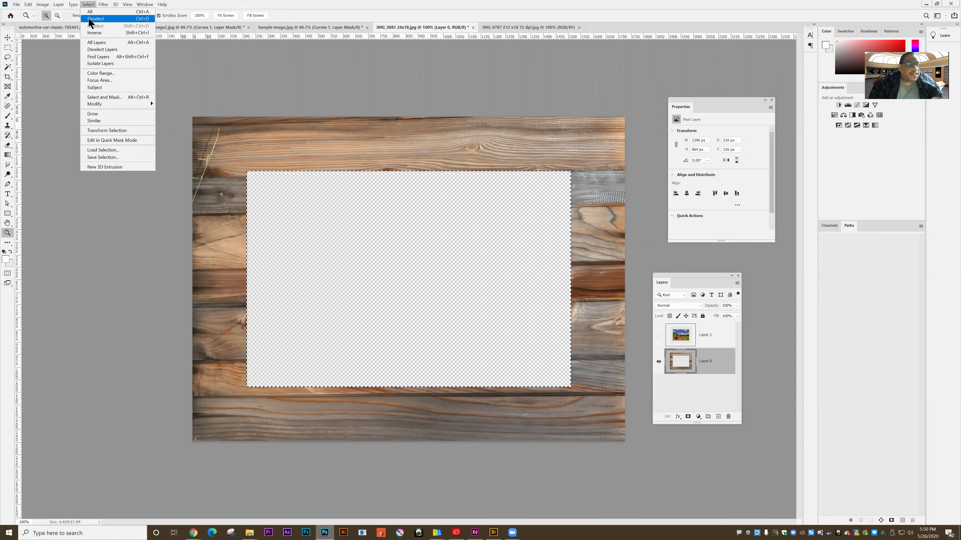
pyautogui.click(91, 12)
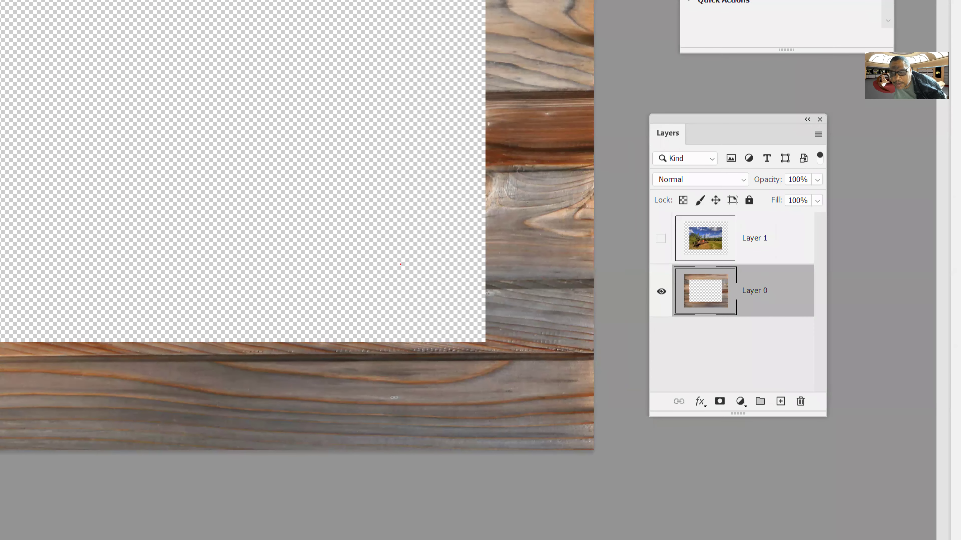
# Load Layer 0's pixels as a selection outlining the wood frame.
pyautogui.moveTo(652, 272); pyautogui.dragTo(822, 353)
pyautogui.moveTo(775, 246); pyautogui.dragTo(660, 342)
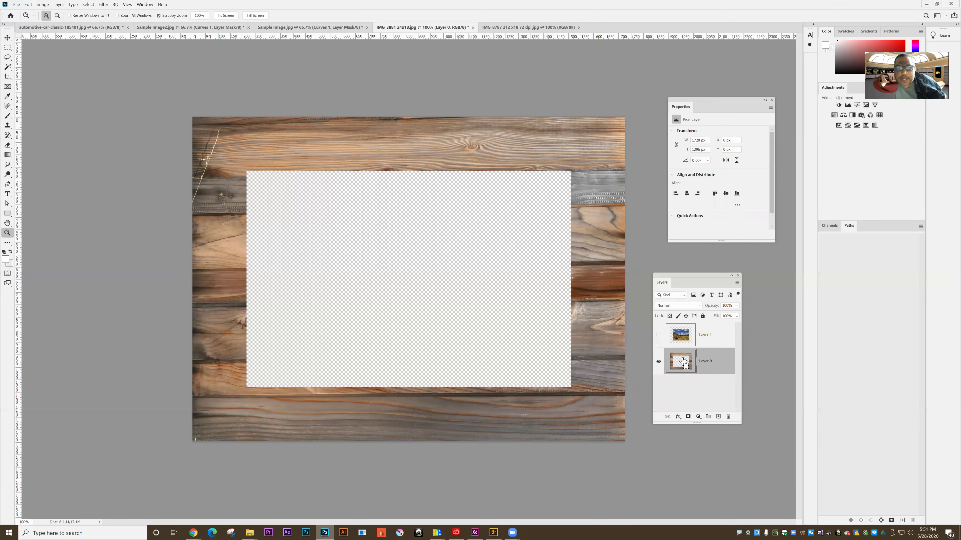
pyautogui.keyDown('ctrl'); pyautogui.click(683, 361); pyautogui.keyUp('ctrl')
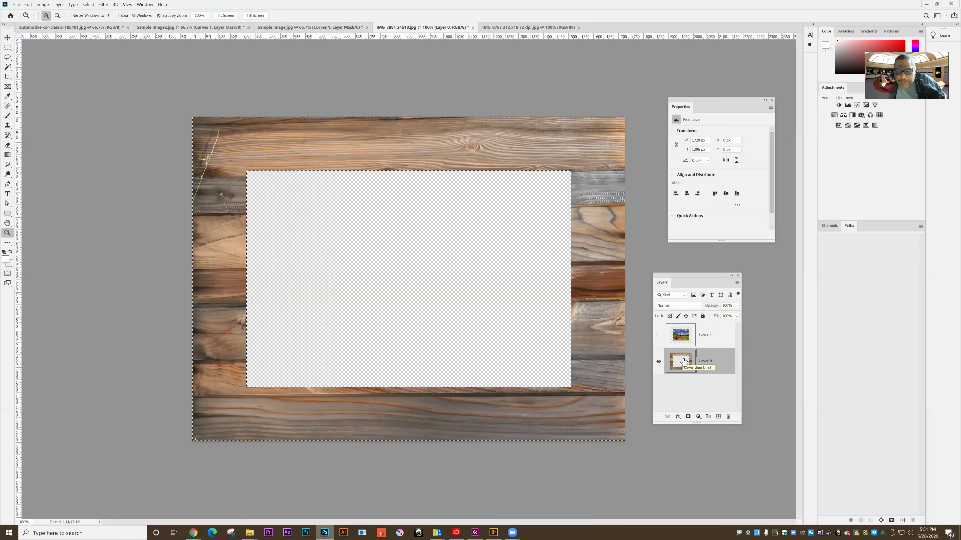
pyautogui.moveTo(663, 275); pyautogui.dragTo(658, 269)
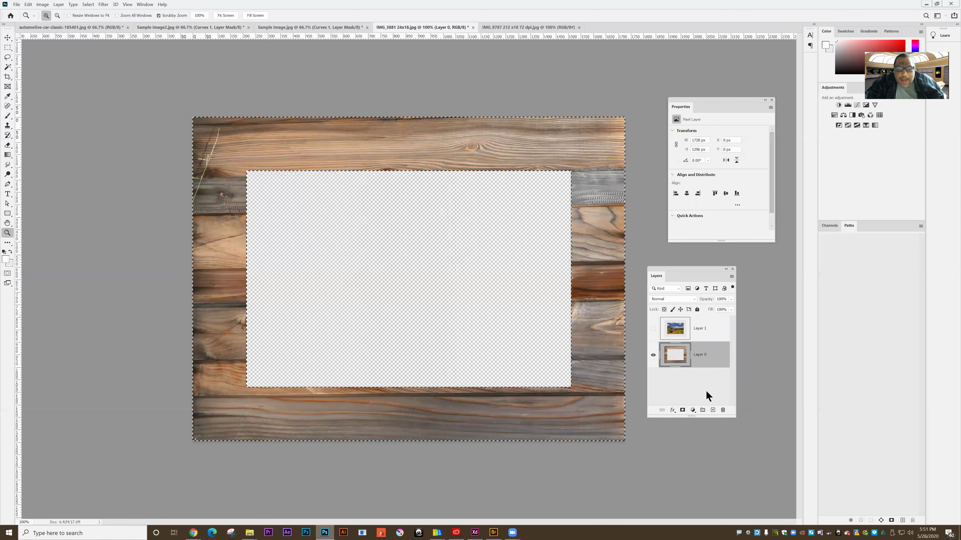
pyautogui.click(42, 4)
pyautogui.moveTo(54, 21)
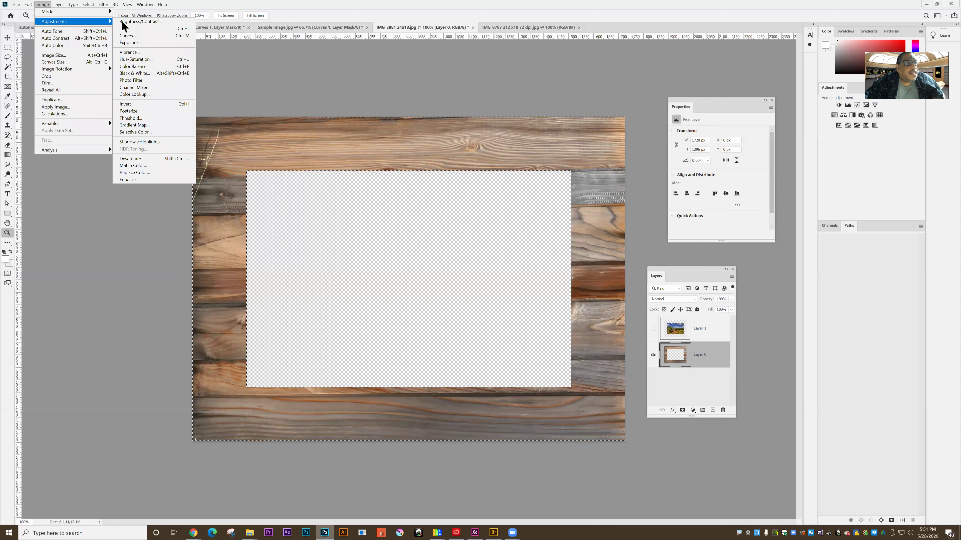
pyautogui.click(132, 61)
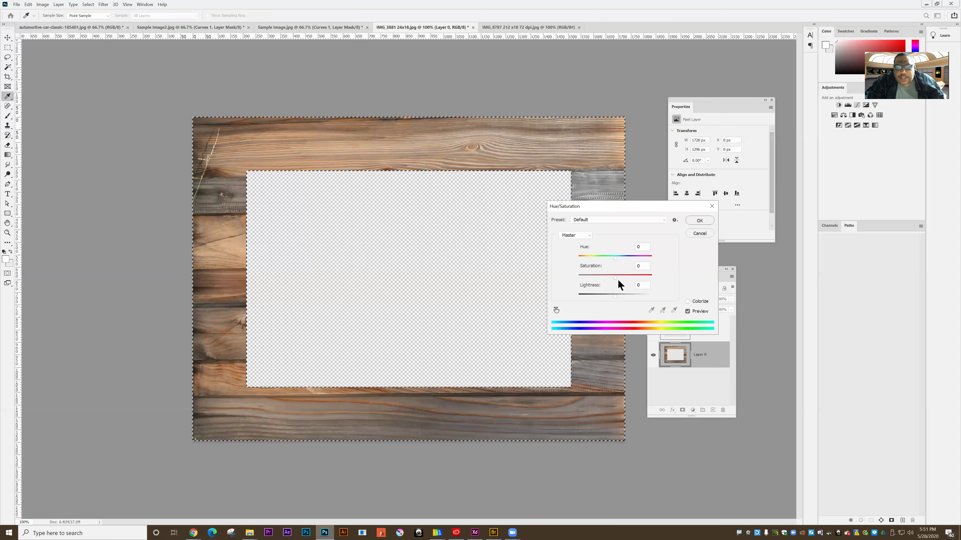
pyautogui.click(688, 302)
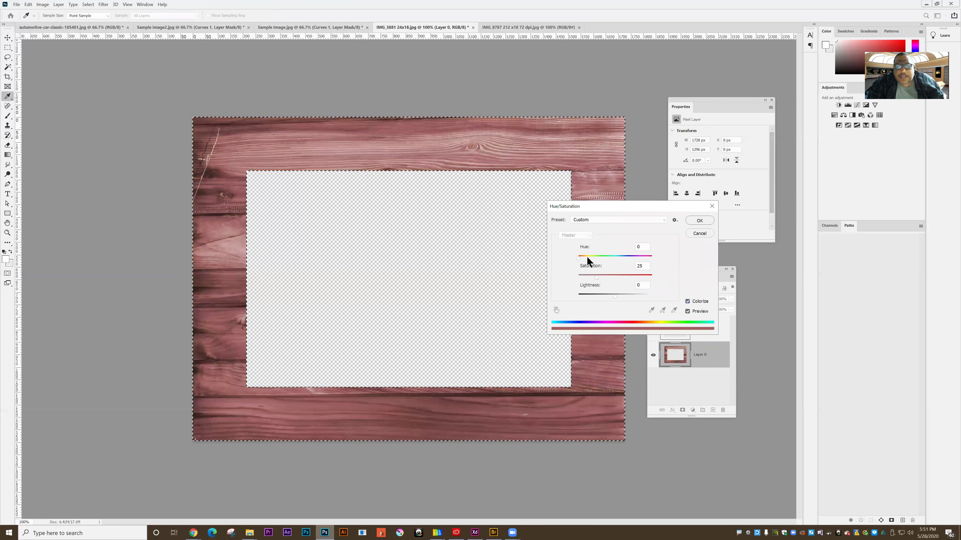
pyautogui.moveTo(580, 258); pyautogui.dragTo(590, 258)
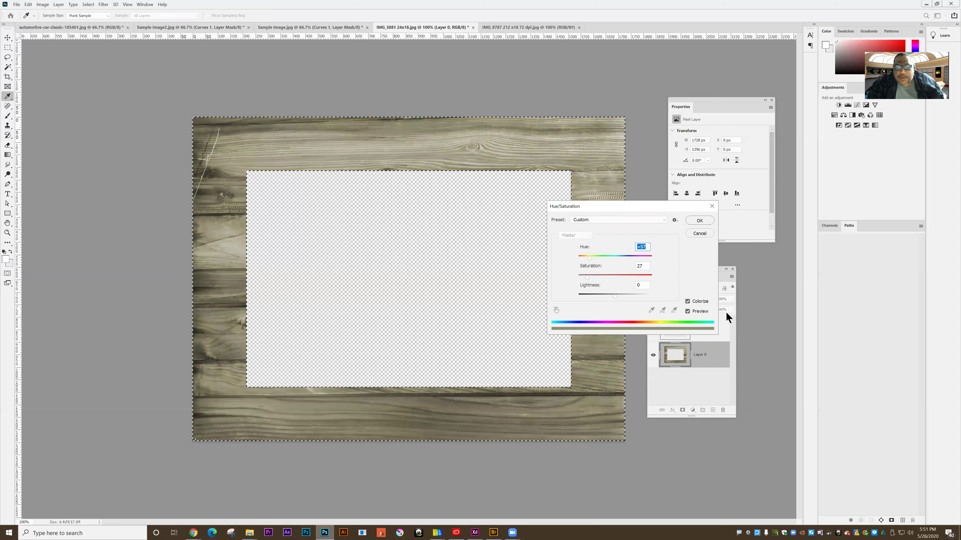
pyautogui.click(688, 301)
pyautogui.moveTo(613, 256); pyautogui.dragTo(590, 257)
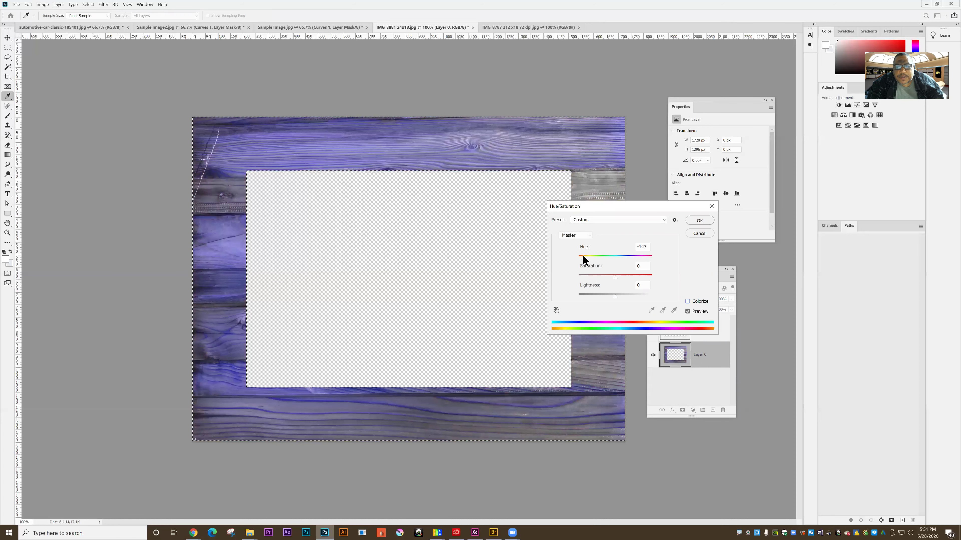
pyautogui.click(699, 233)
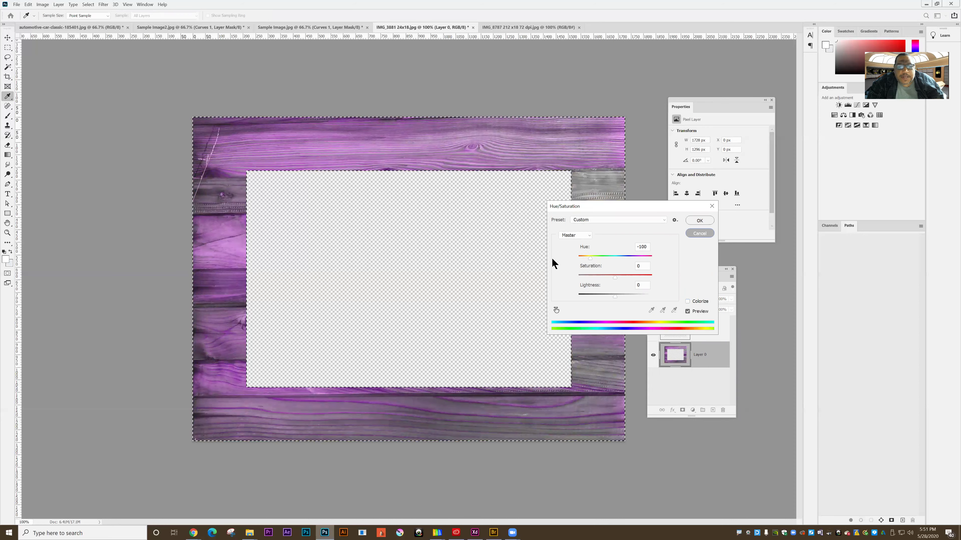
pyautogui.press('z')
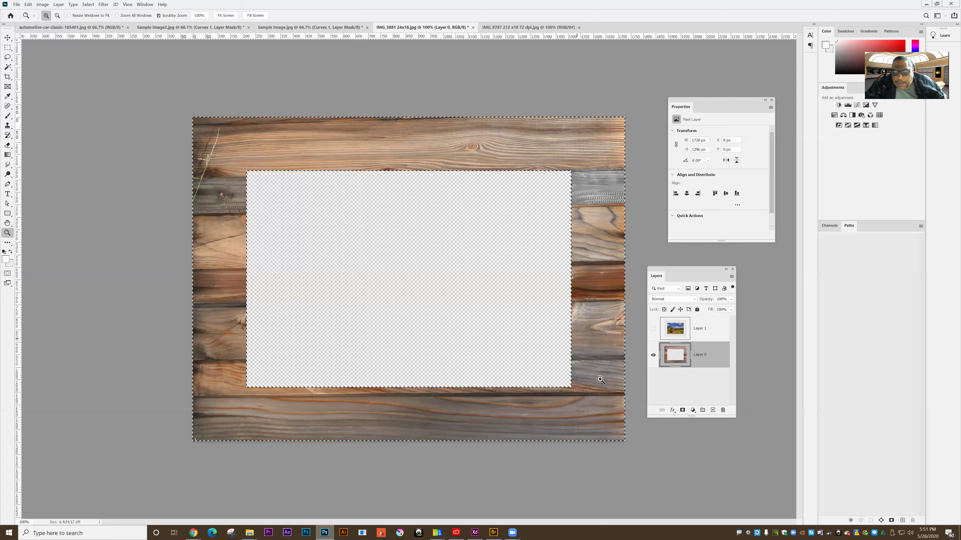
# Add a Pillow Emboss Bevel & Emboss to the frame with Depth 313% and Soften 2.
pyautogui.click(672, 411)
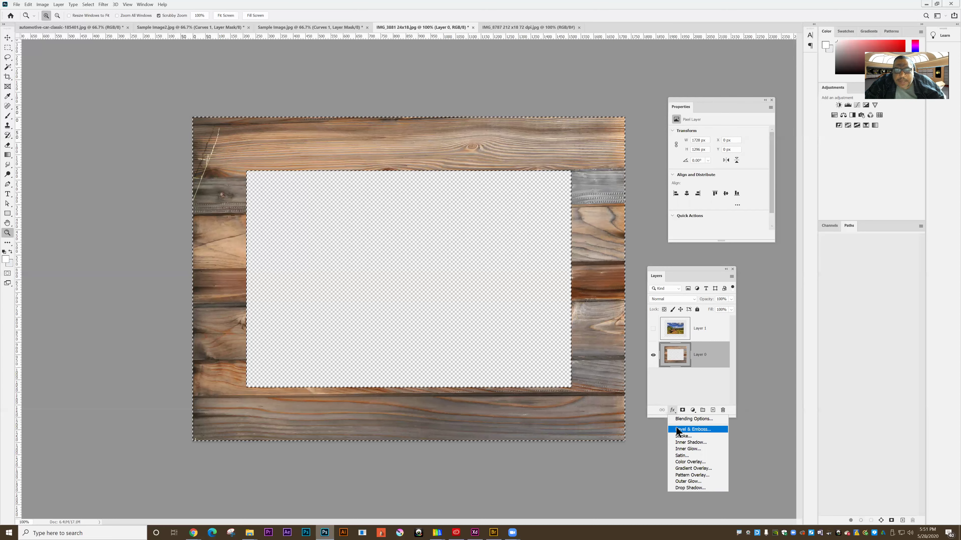
pyautogui.click(675, 331)
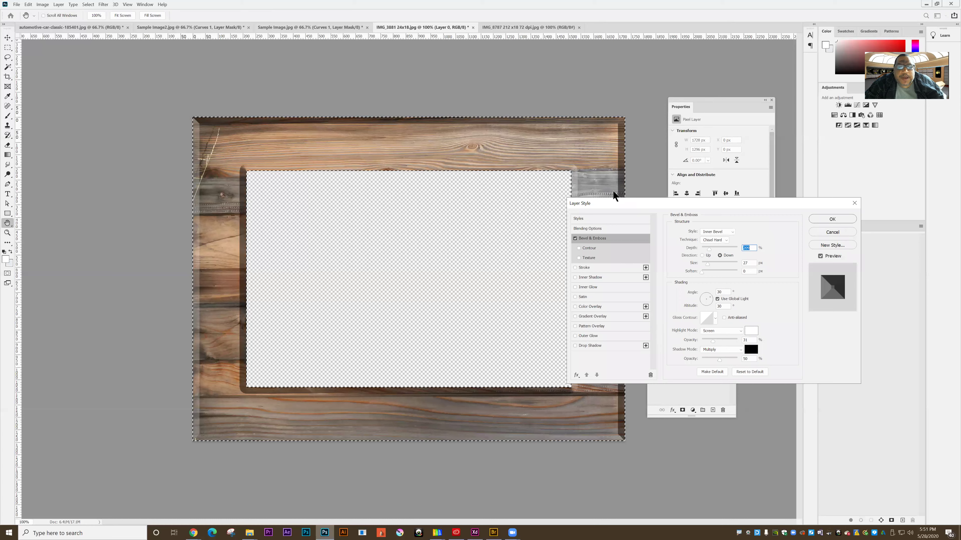
pyautogui.moveTo(615, 210); pyautogui.dragTo(566, 181)
pyautogui.moveTo(656, 219); pyautogui.dragTo(662, 218)
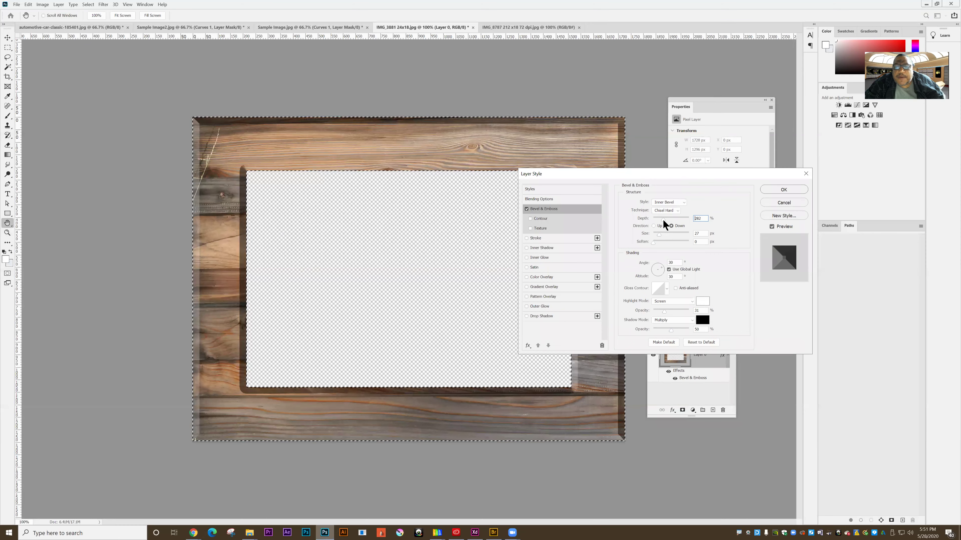
pyautogui.click(657, 242)
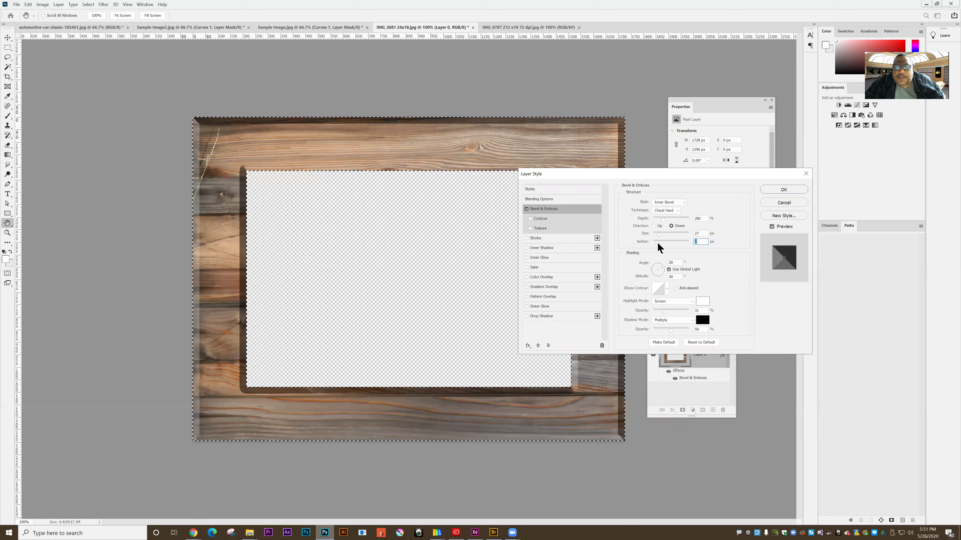
pyautogui.click(661, 202)
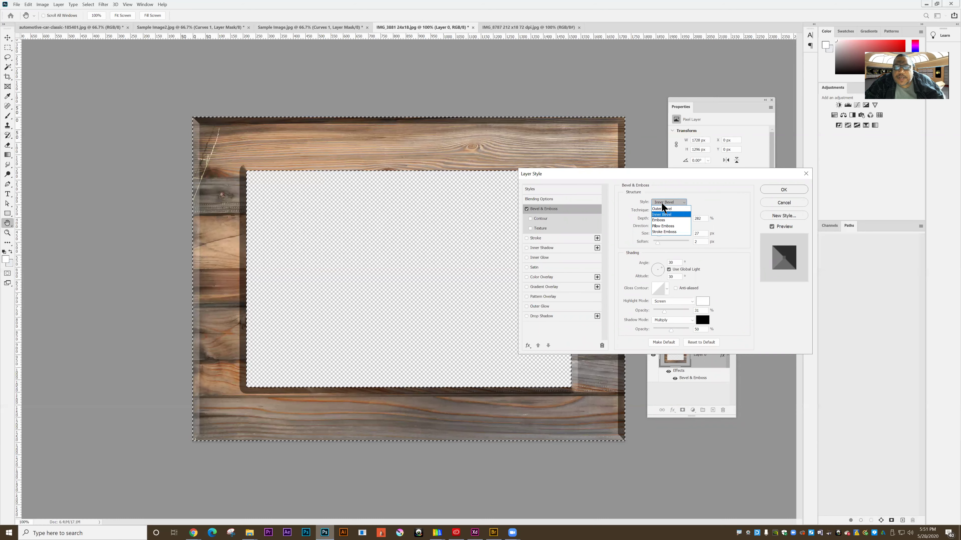
pyautogui.click(663, 232)
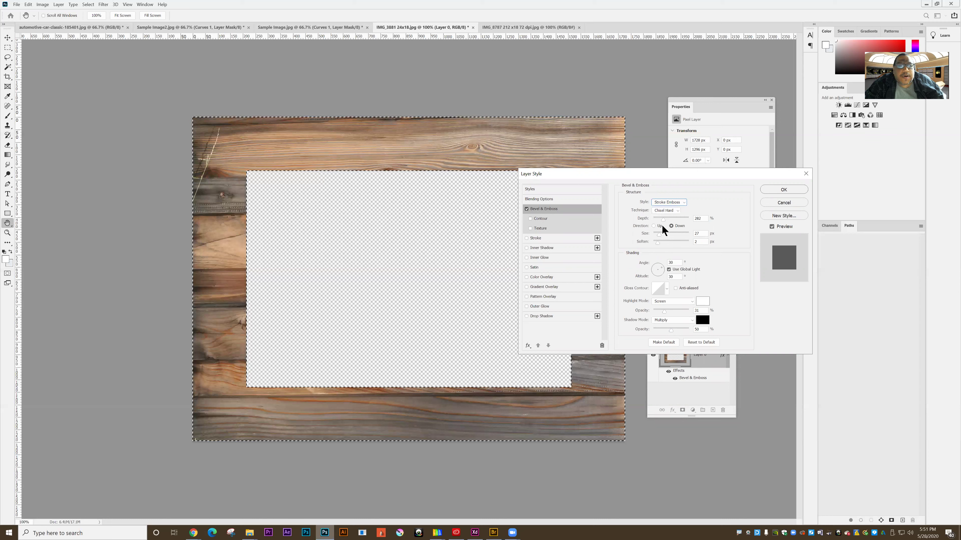
pyautogui.click(662, 202)
pyautogui.click(659, 226)
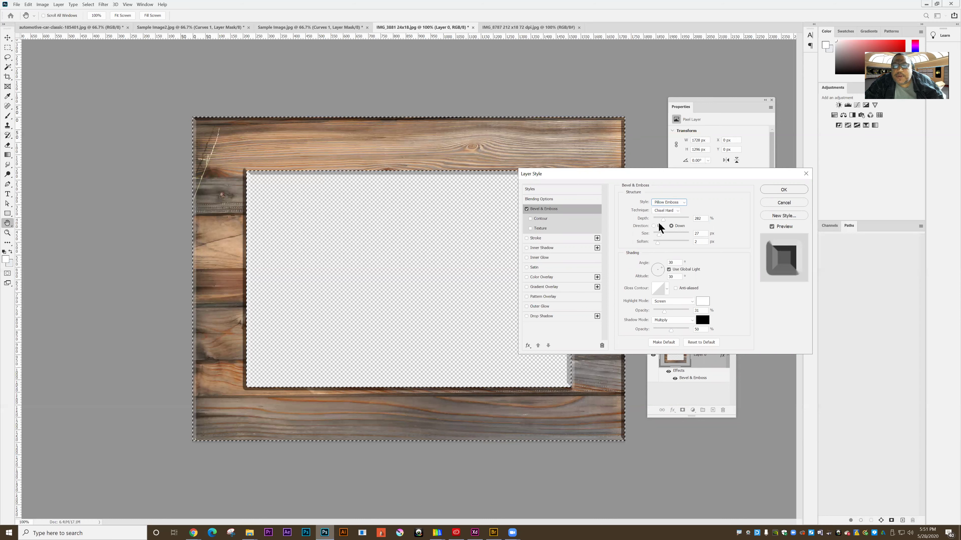
pyautogui.moveTo(663, 219); pyautogui.dragTo(663, 219)
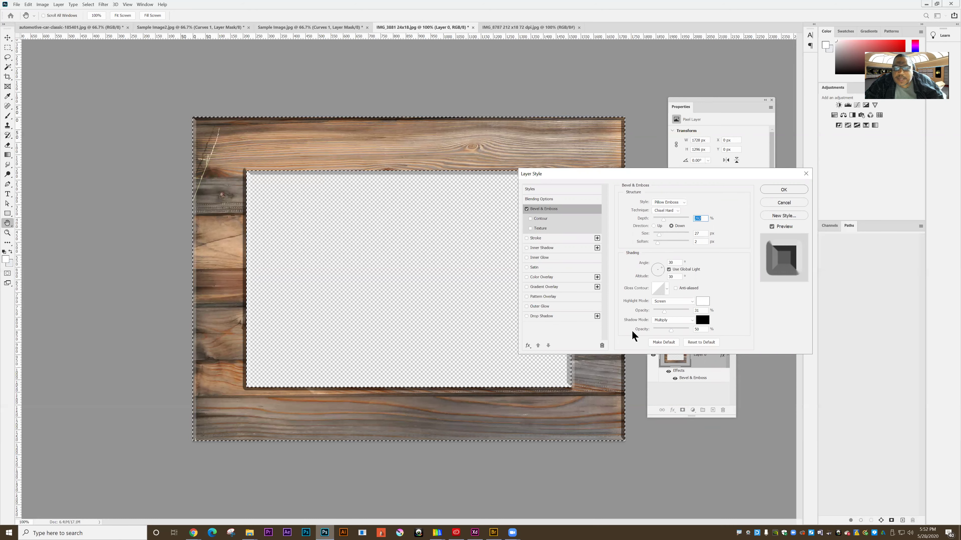
pyautogui.click(776, 192)
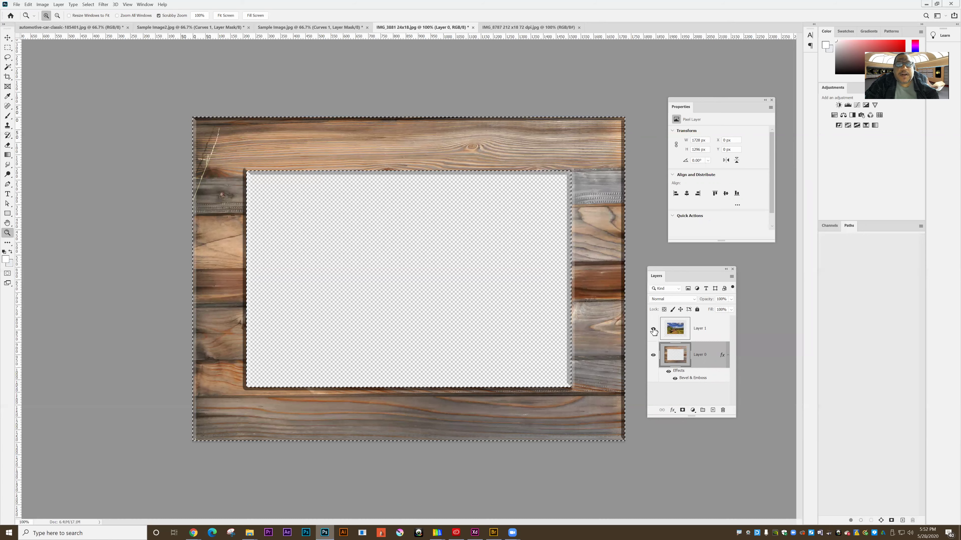
# Make Layer 1's truck photo visible again and deselect.
pyautogui.click(654, 331)
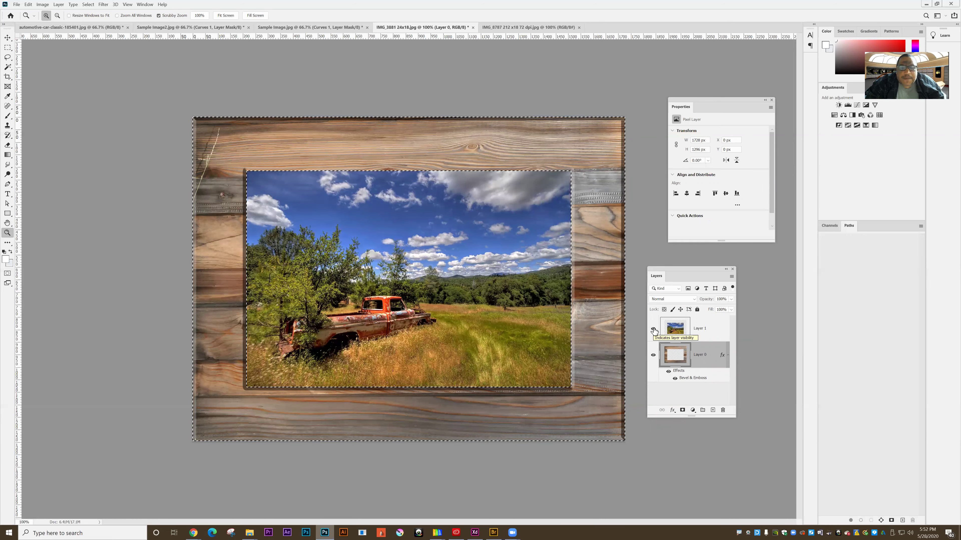
pyautogui.click(91, 5)
pyautogui.click(91, 20)
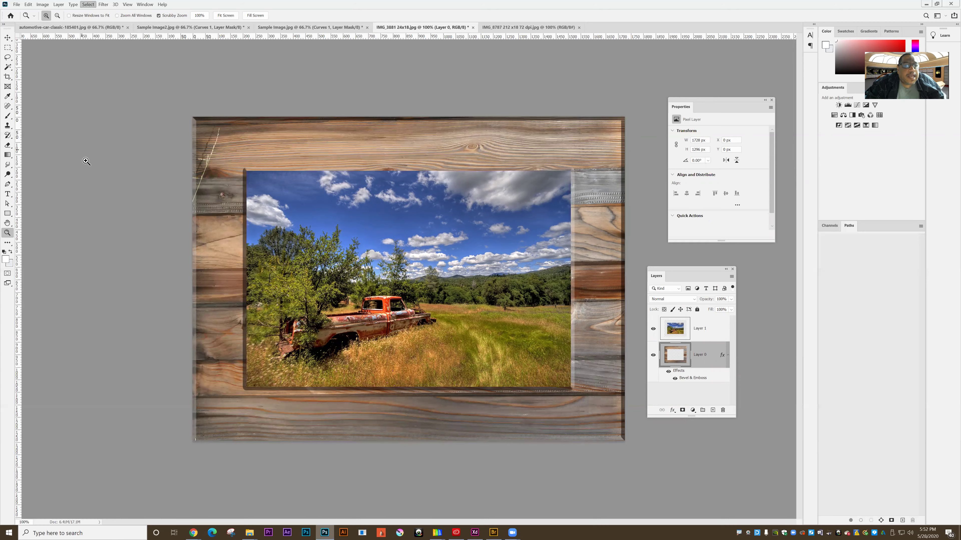